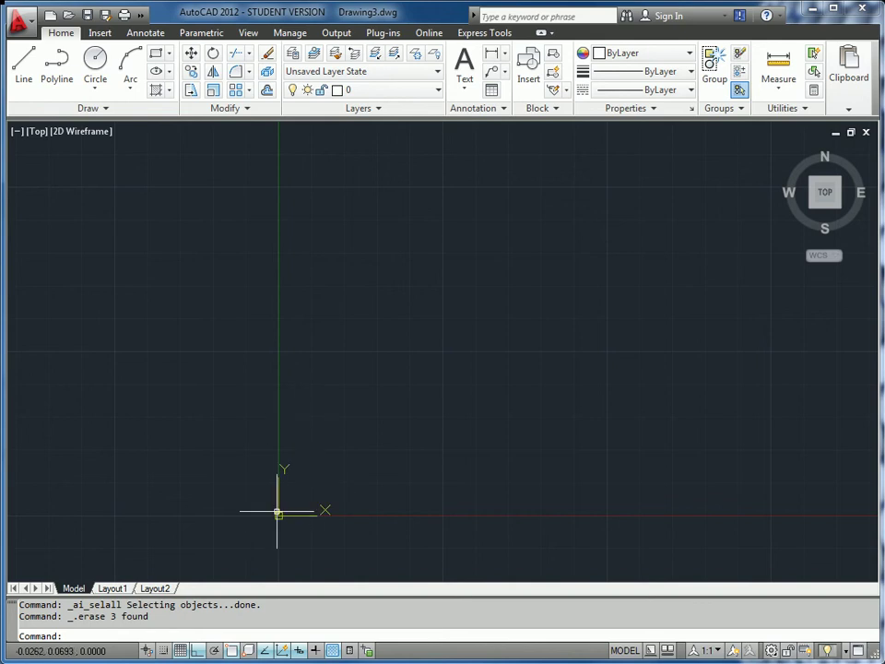
# Draw a 5.25 × 5.25 square with RECTANG, from corner 0,0
pyautogui.write('rectang')
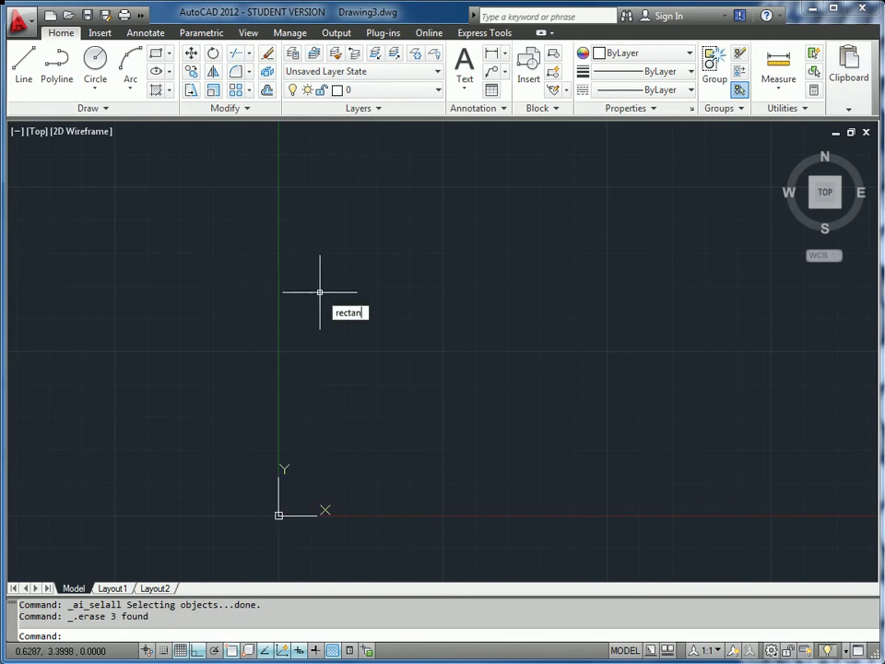
pyautogui.press('Return')
pyautogui.write('0,0')
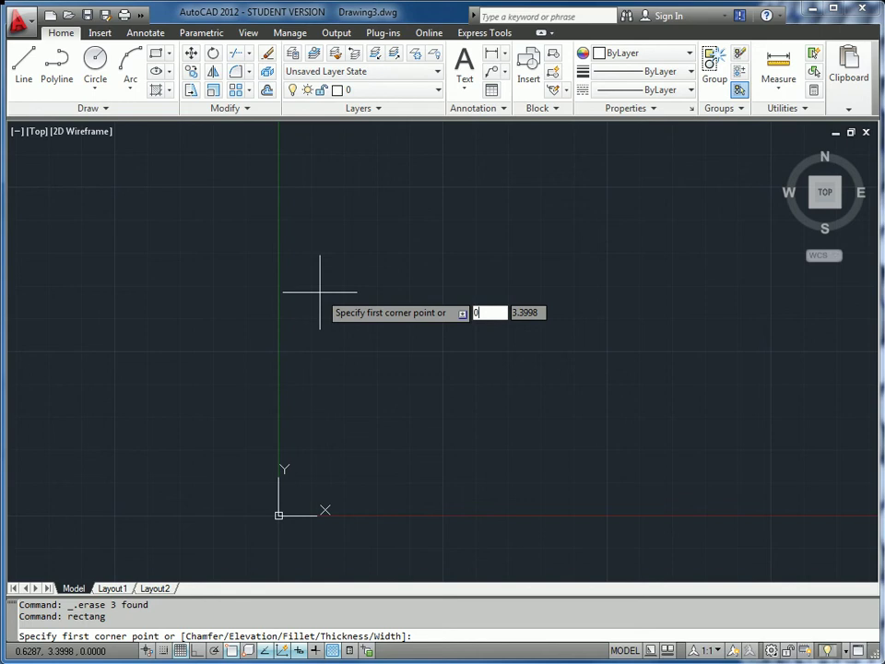
pyautogui.press('Return')
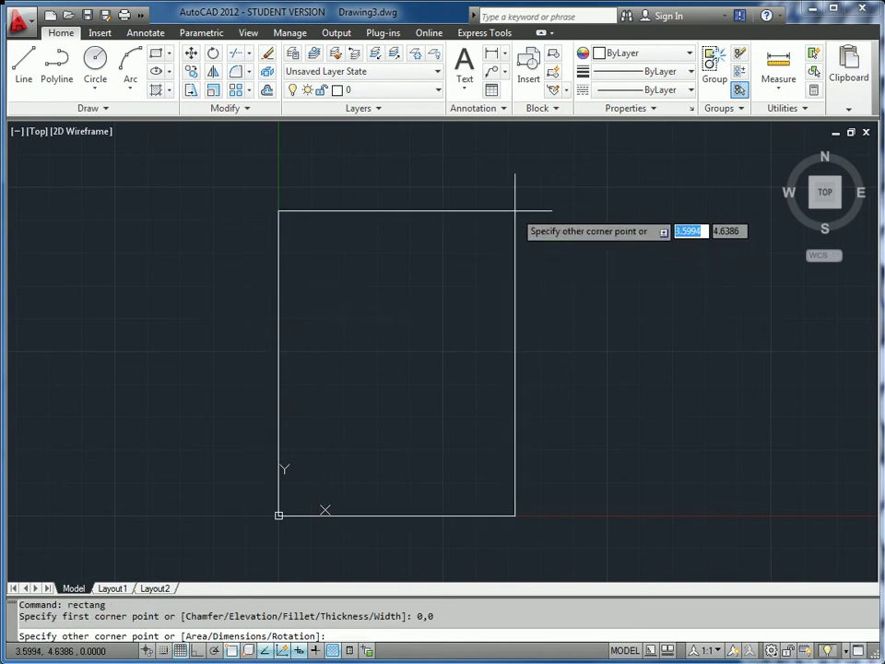
pyautogui.write('5.25')
pyautogui.press('Tab')
pyautogui.write('5.25')
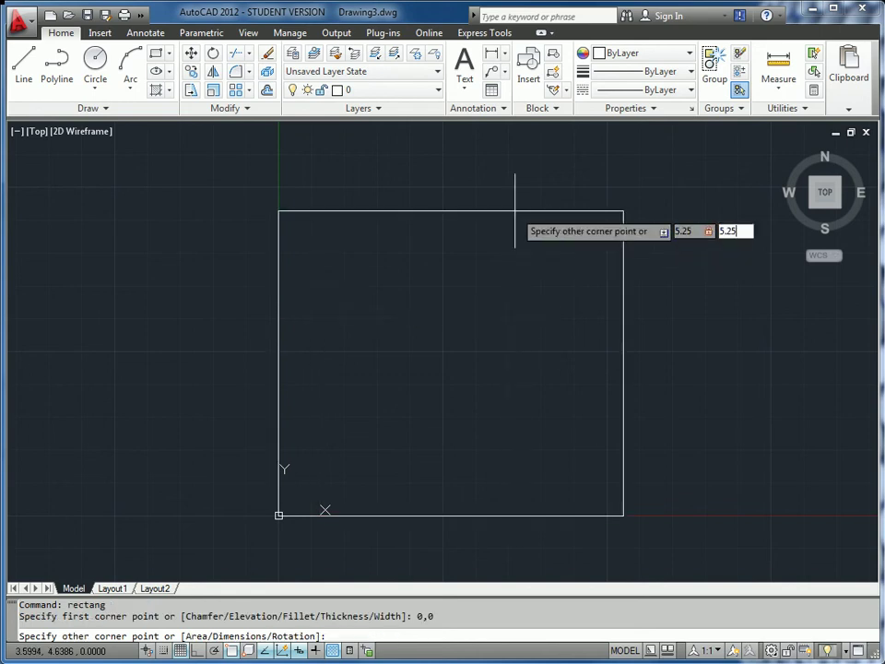
pyautogui.press('Return')
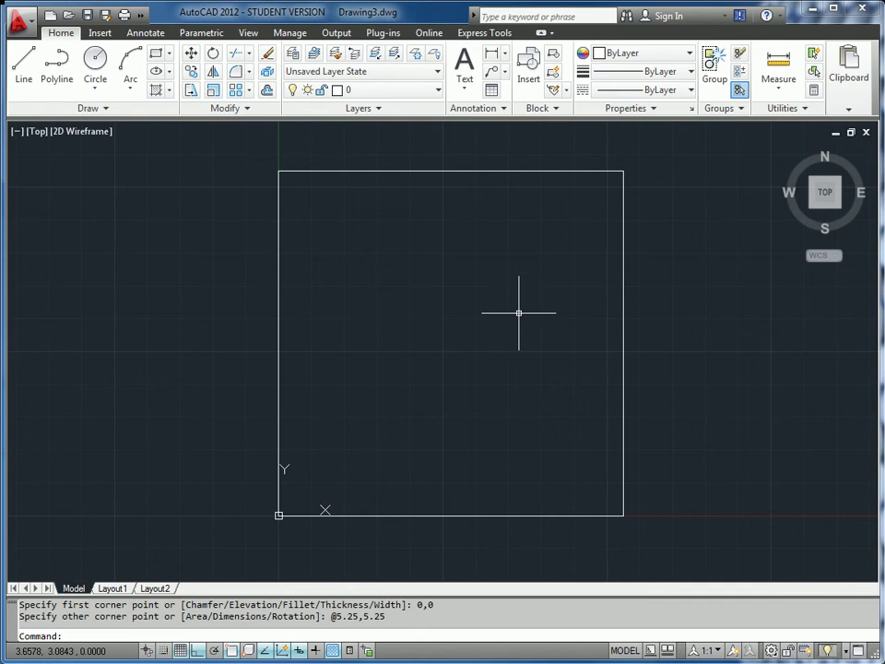
# Turn on Snap and Grid in the snap and grid settings
pyautogui.rightClick(164, 651)
pyautogui.click(198, 609)
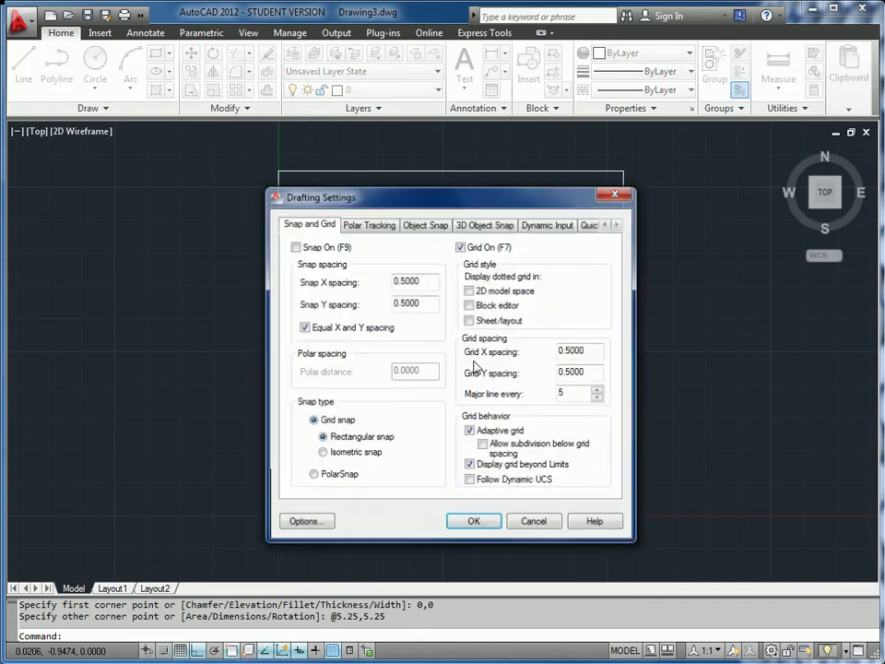
pyautogui.click(325, 247)
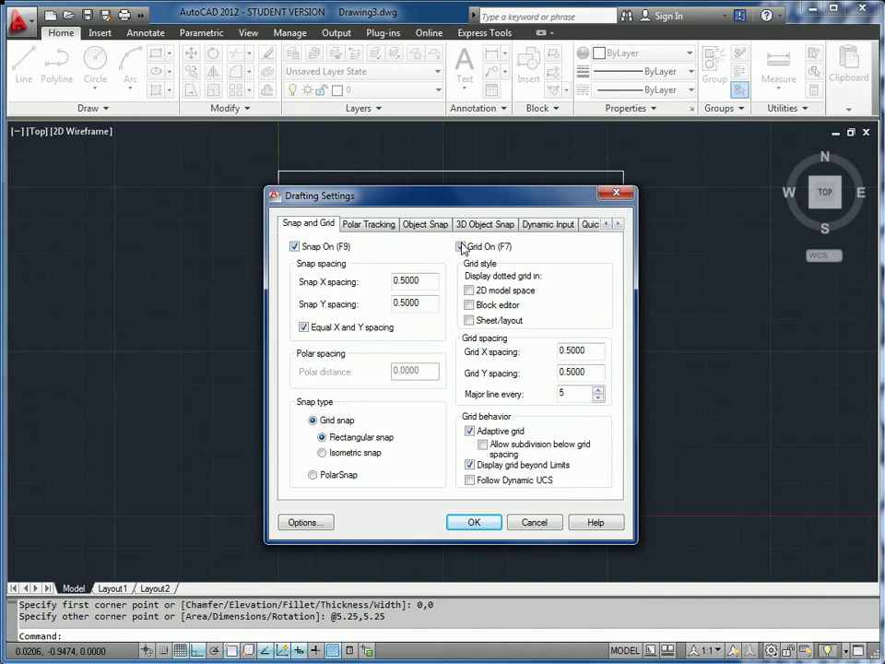
pyautogui.click(463, 247)
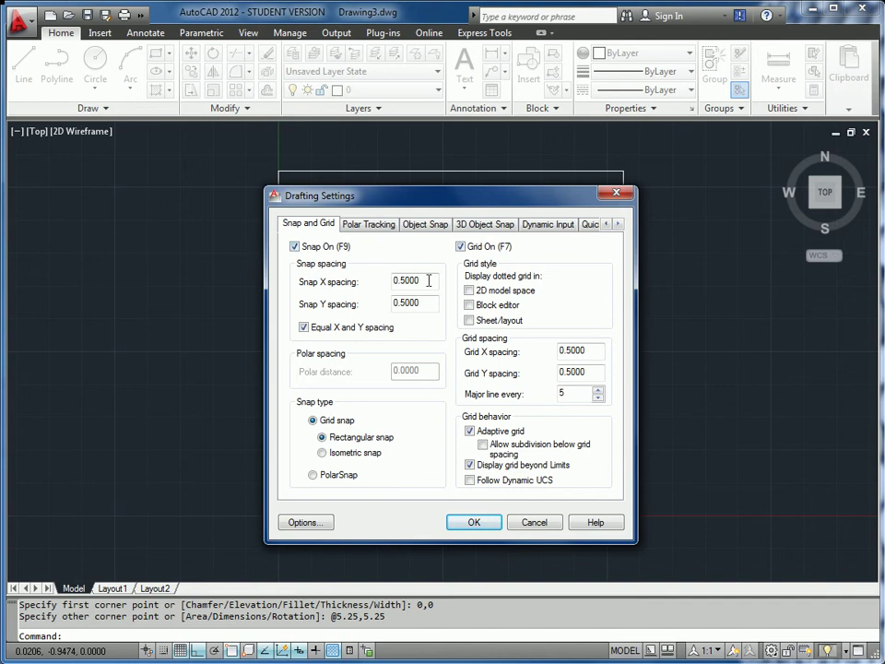
pyautogui.click(473, 523)
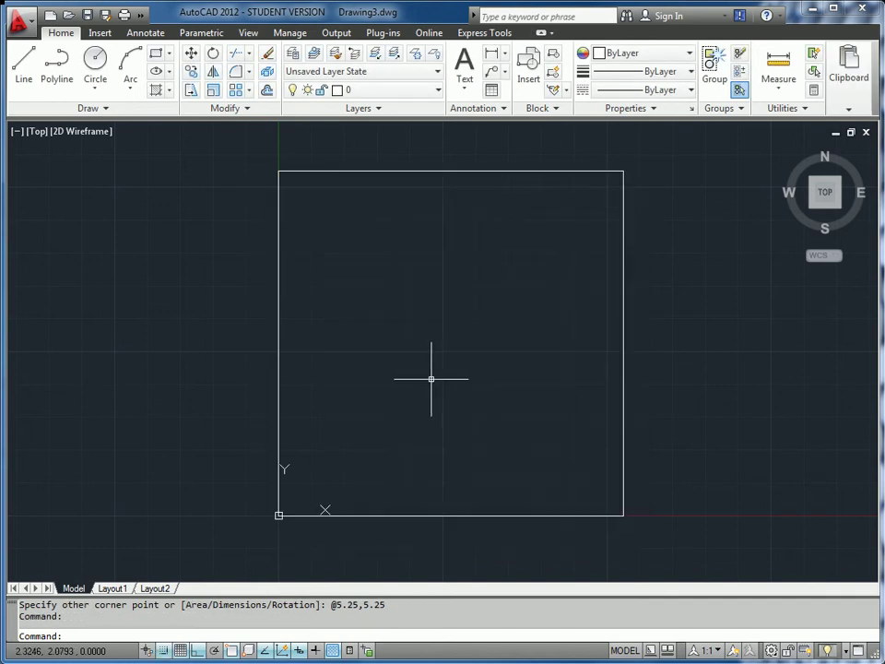
# Set the snap spacing to 0.25 with the SNAP command
pyautogui.press('Return')
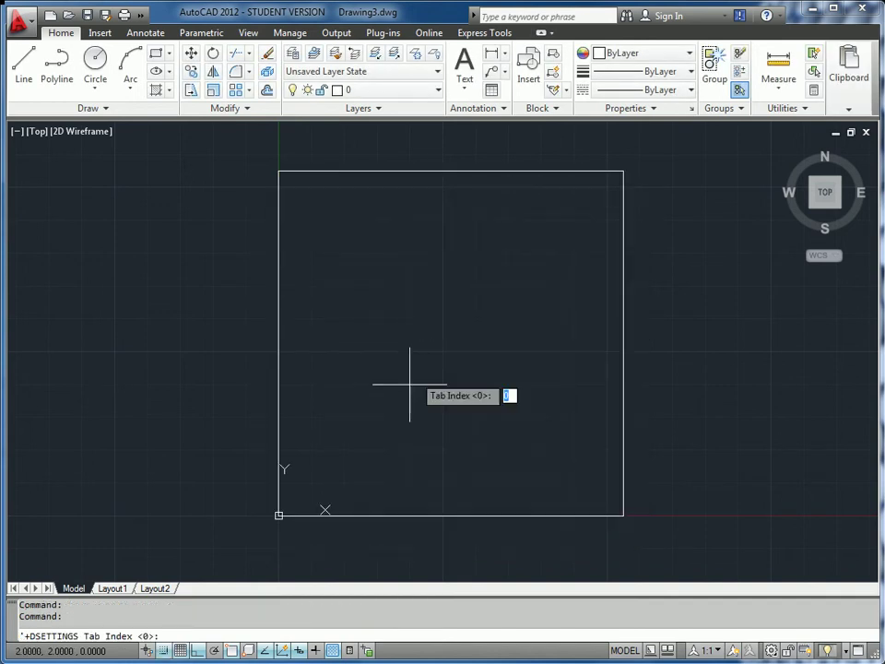
pyautogui.press('Escape')
pyautogui.write('snap')
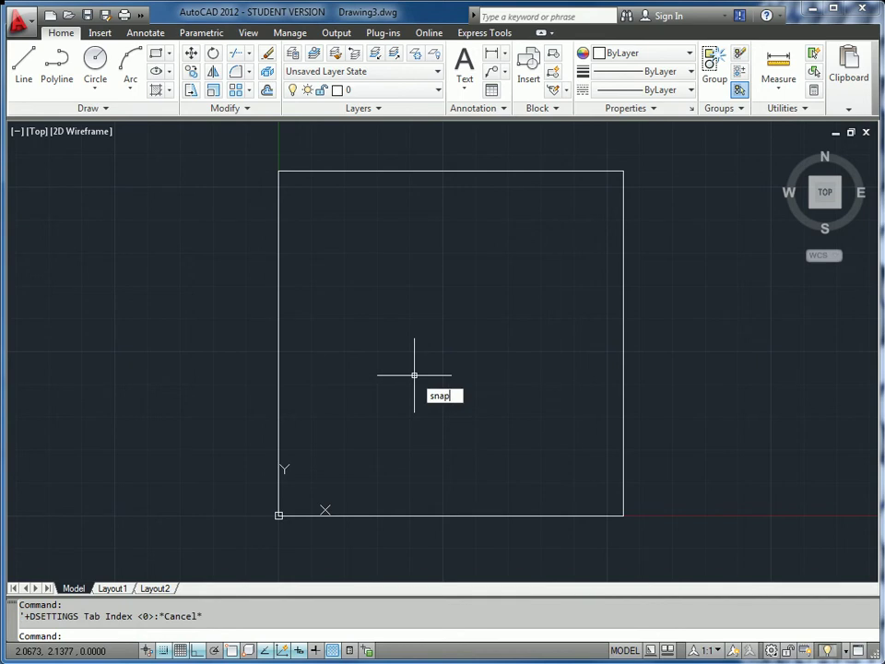
pyautogui.press('Return')
pyautogui.write('.25')
pyautogui.press('Return')
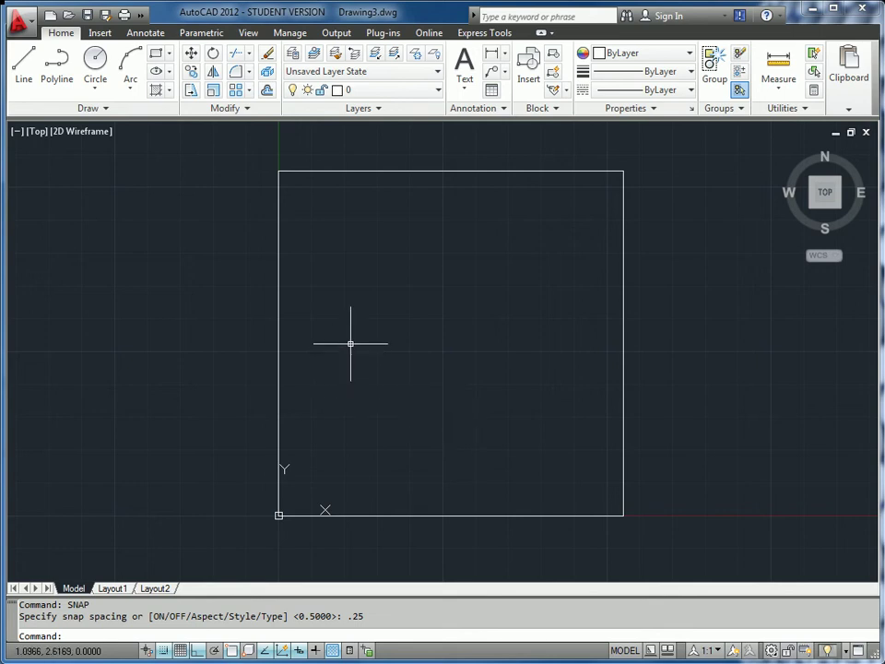
# Offset the 5.25 square 0.25 inward to create an inner border
pyautogui.write('offset')
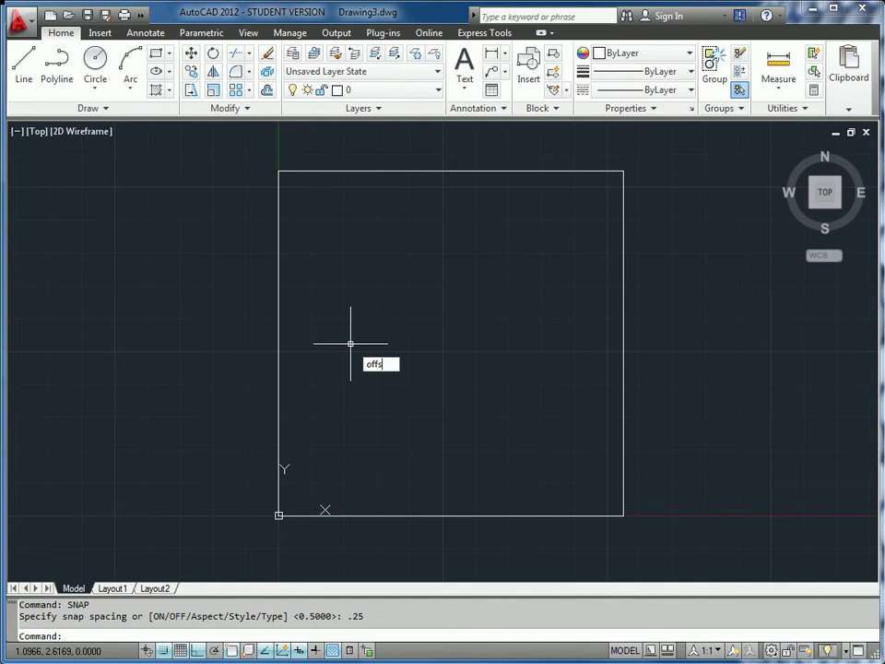
pyautogui.press('Return')
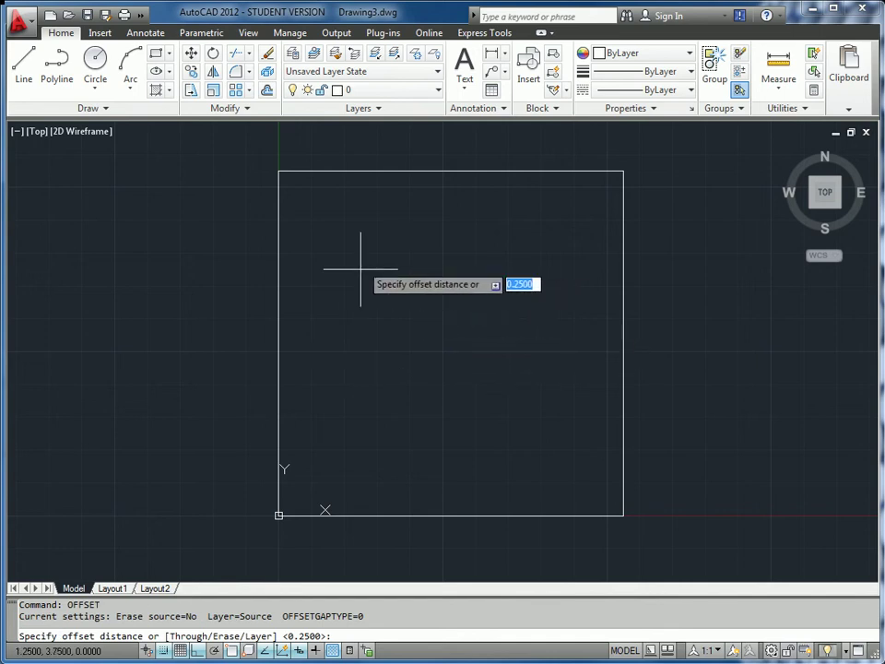
pyautogui.write('.25')
pyautogui.press('Return')
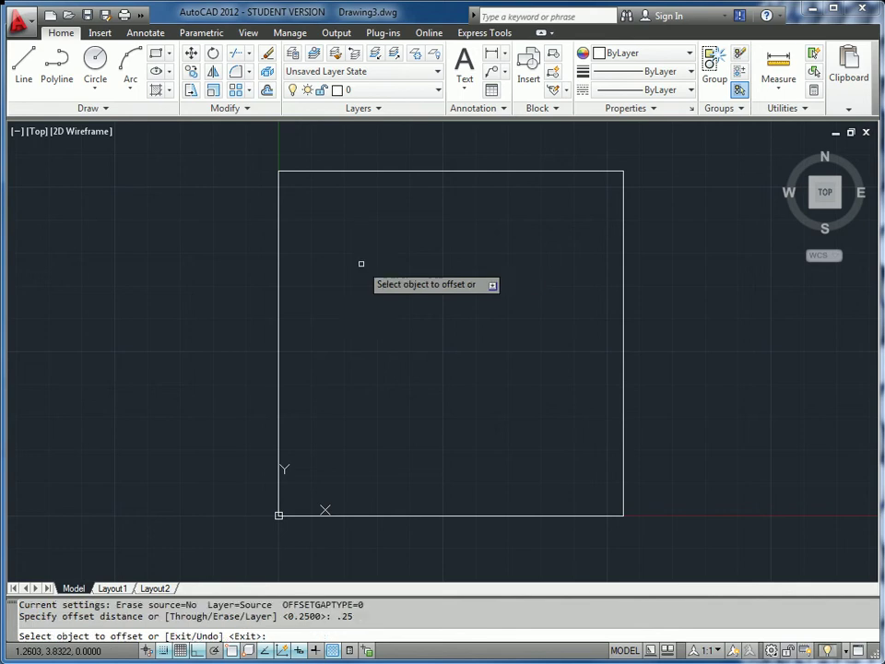
pyautogui.click(394, 170)
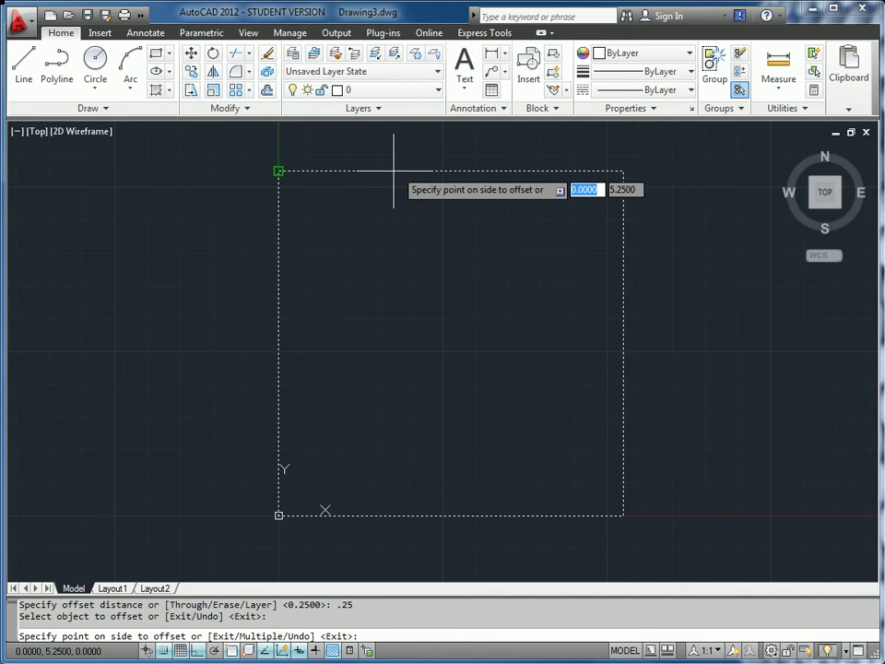
pyautogui.click(409, 205)
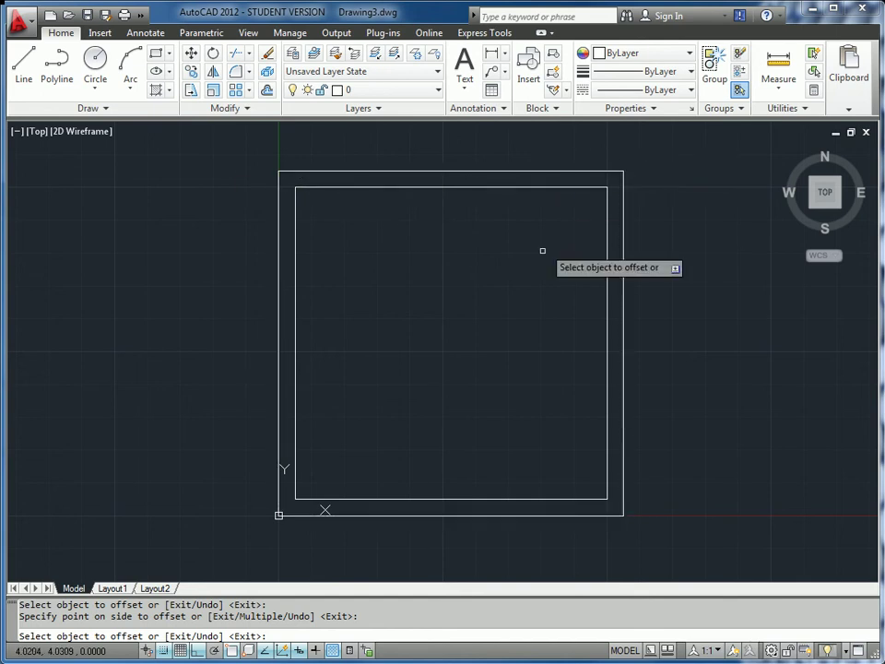
pyautogui.press('Escape')
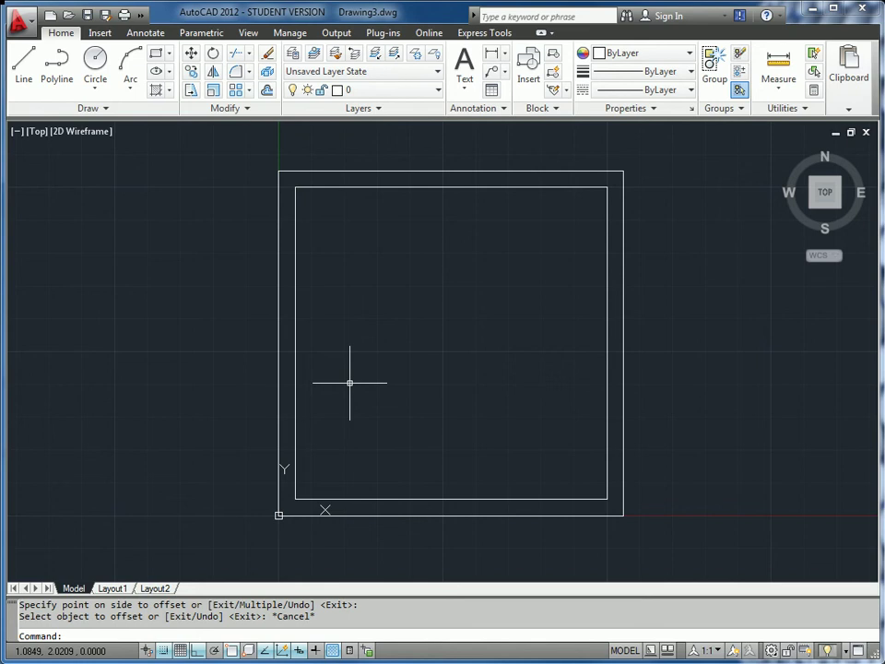
# Draw a small 0.5 × 0.5 square starting at 0.5,0.5 inside the inner border
pyautogui.write('rectan')
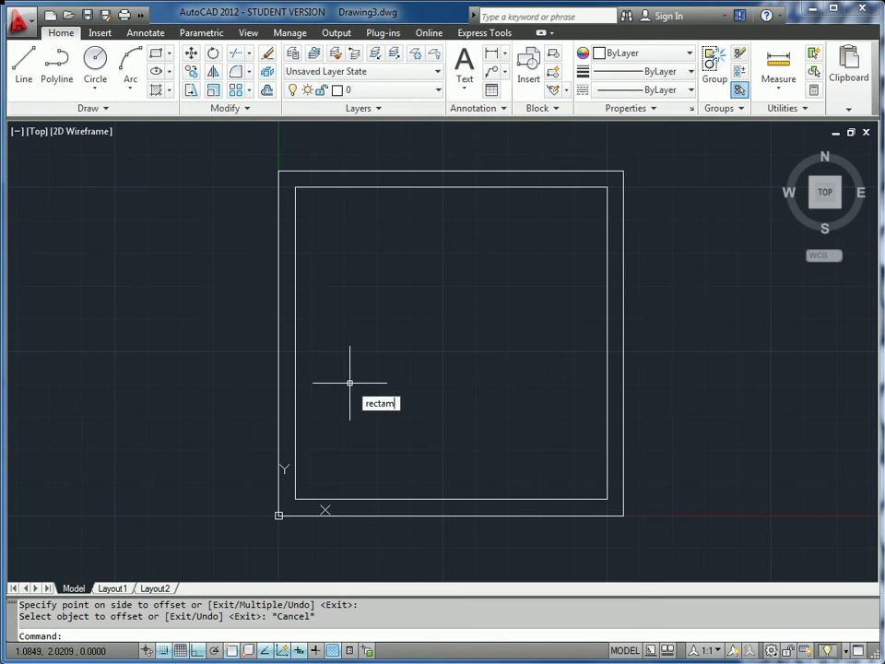
pyautogui.press('BackSpace')
pyautogui.write('ng')
pyautogui.press('Return')
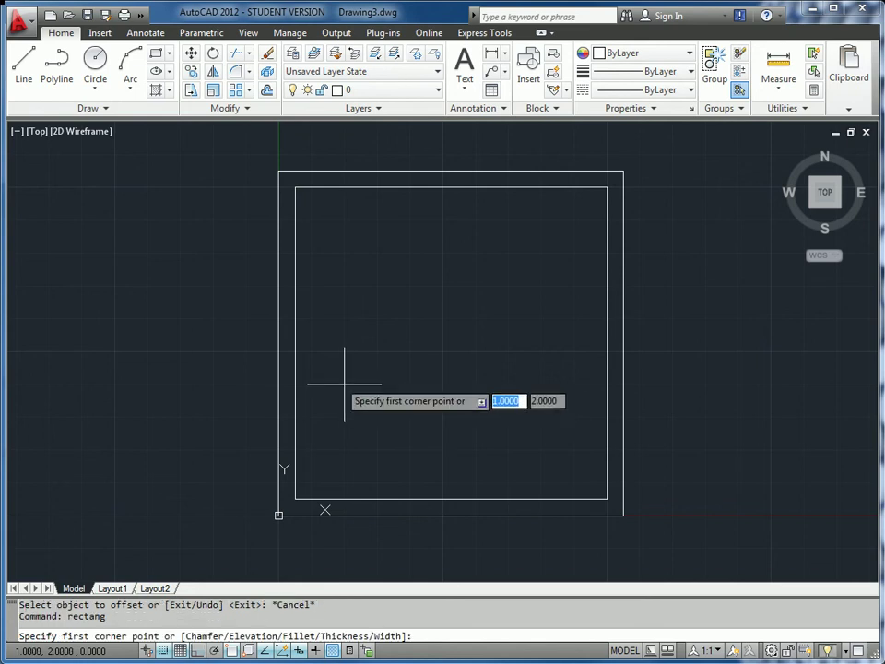
pyautogui.click(311, 482)
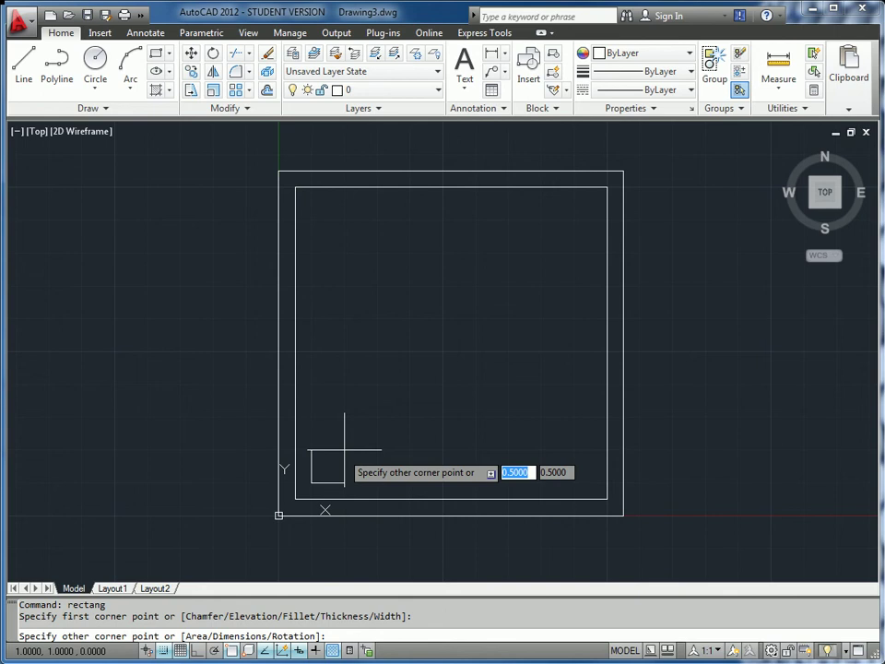
pyautogui.click(345, 450)
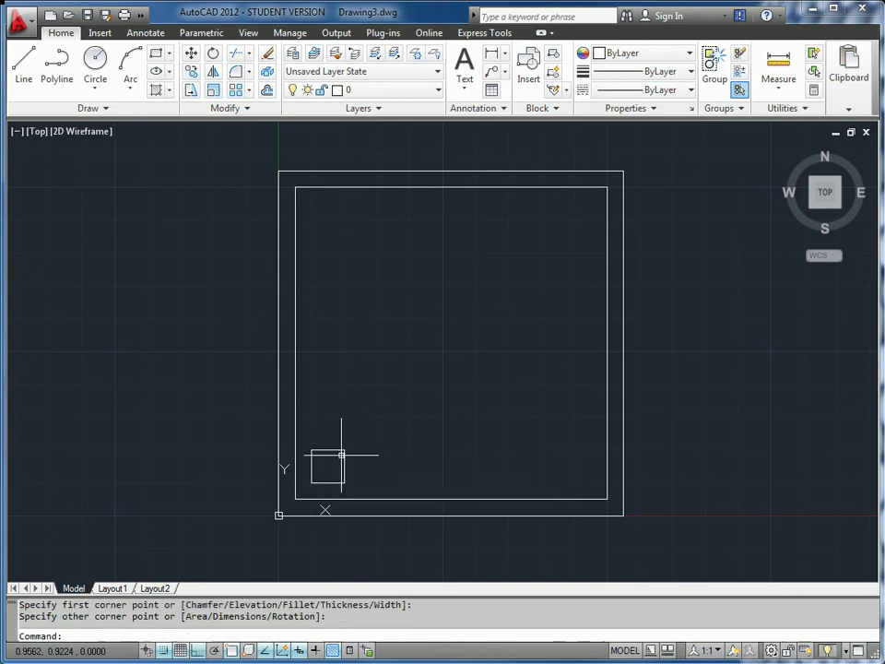
# Draw a 0.5-diameter circle centred at 1.5,0.75 beside the small square
pyautogui.write('c')
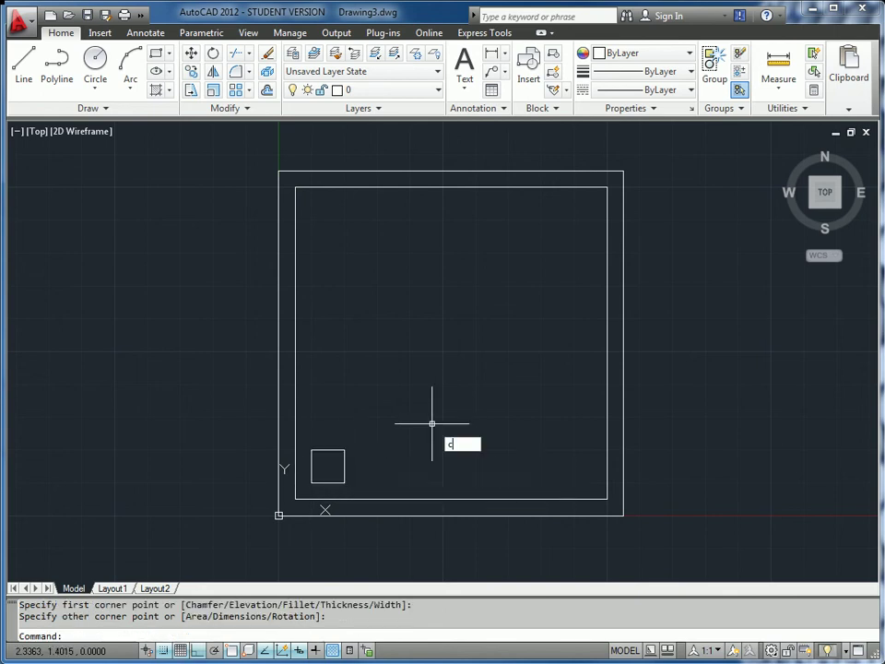
pyautogui.press('Return')
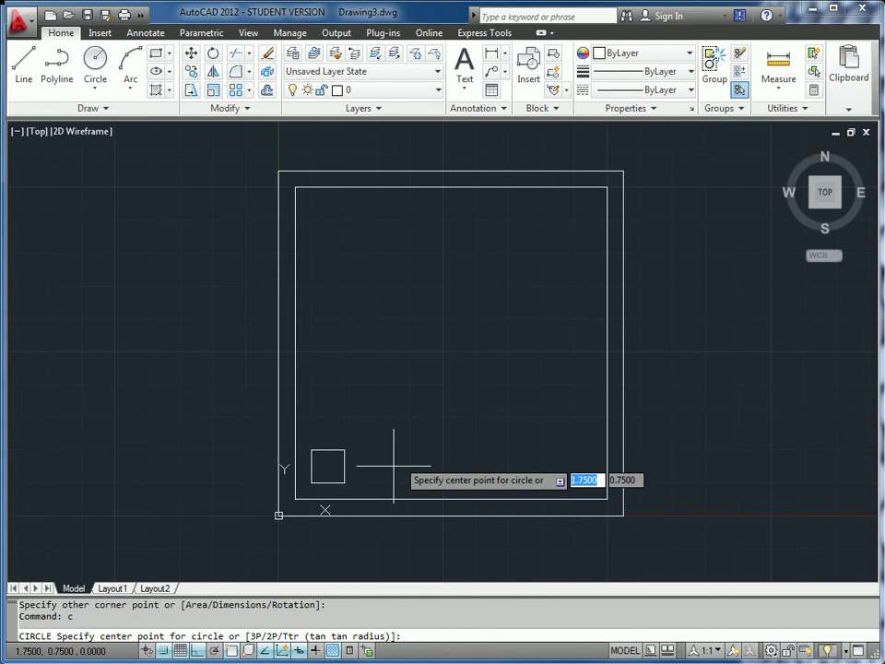
pyautogui.write('1.')
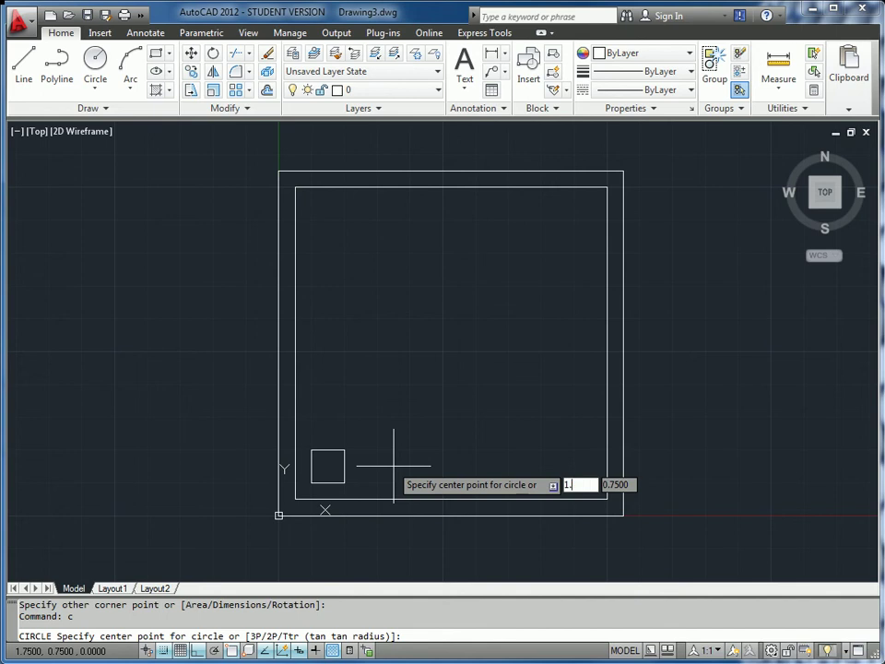
pyautogui.write('5')
pyautogui.press('Tab')
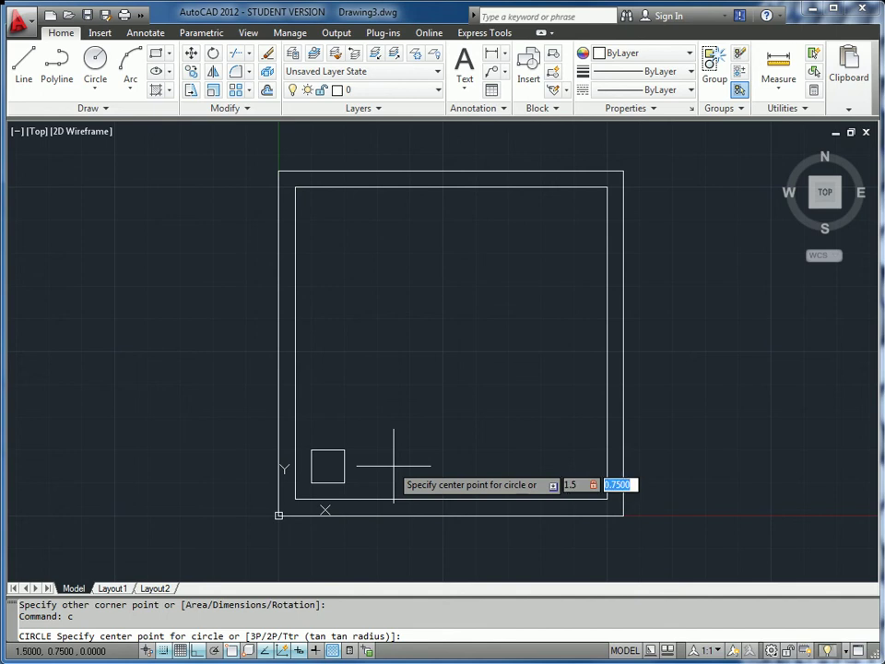
pyautogui.write('.75')
pyautogui.press('Return')
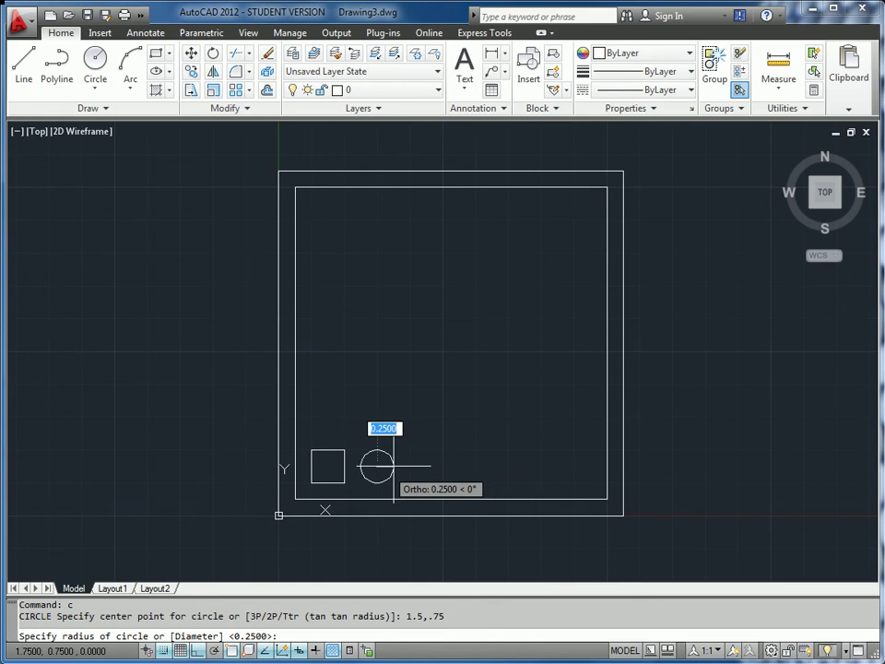
pyautogui.write('d')
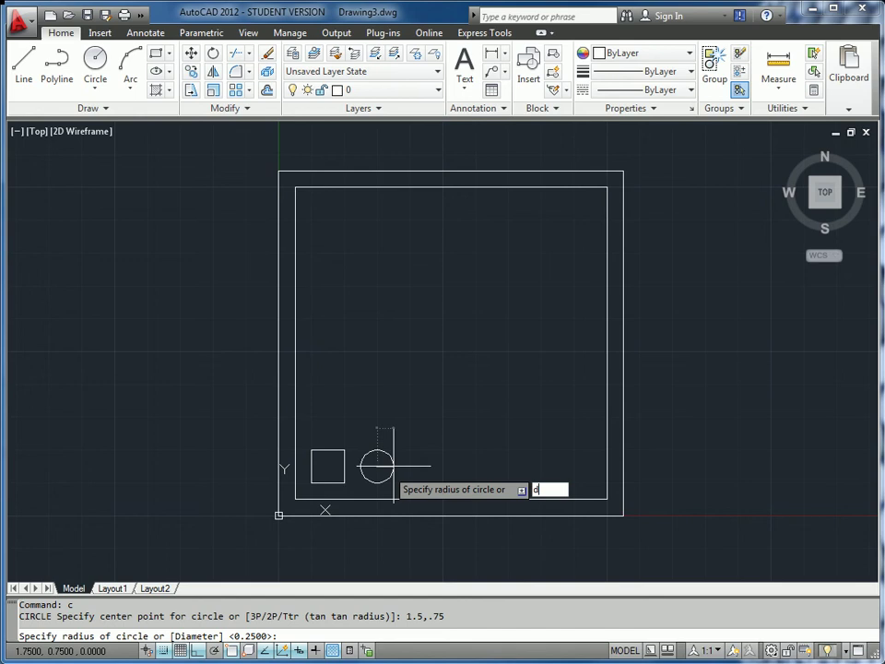
pyautogui.press('Return')
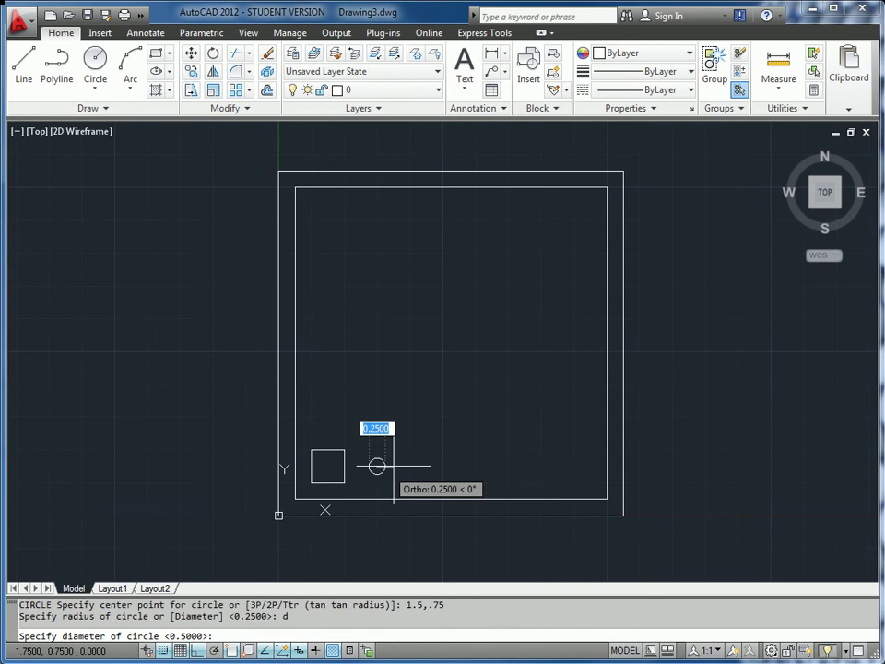
pyautogui.write('.5')
pyautogui.press('Return')
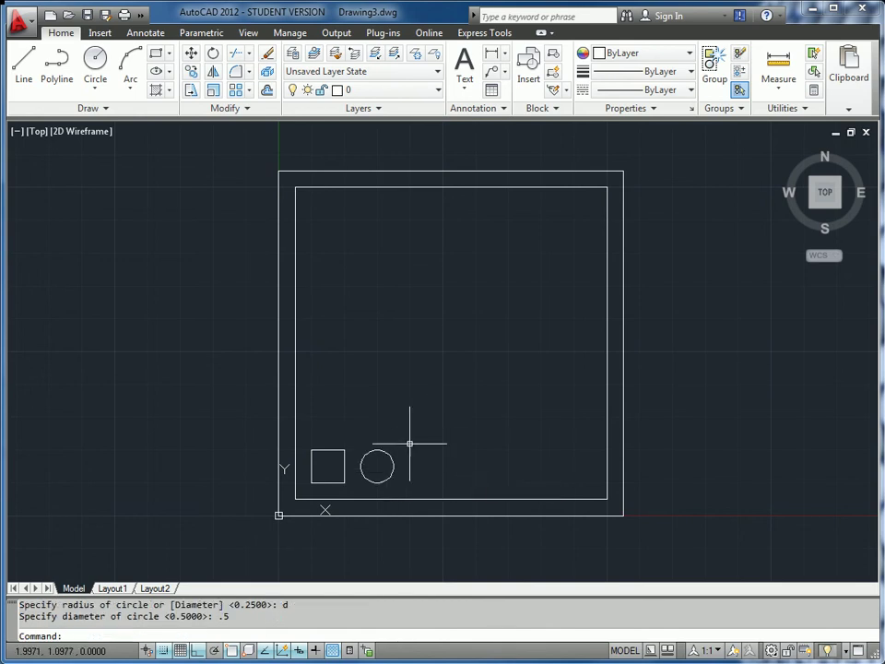
# Start a rectangular array of the circle and small square, stretched up to six rows
pyautogui.write('array')
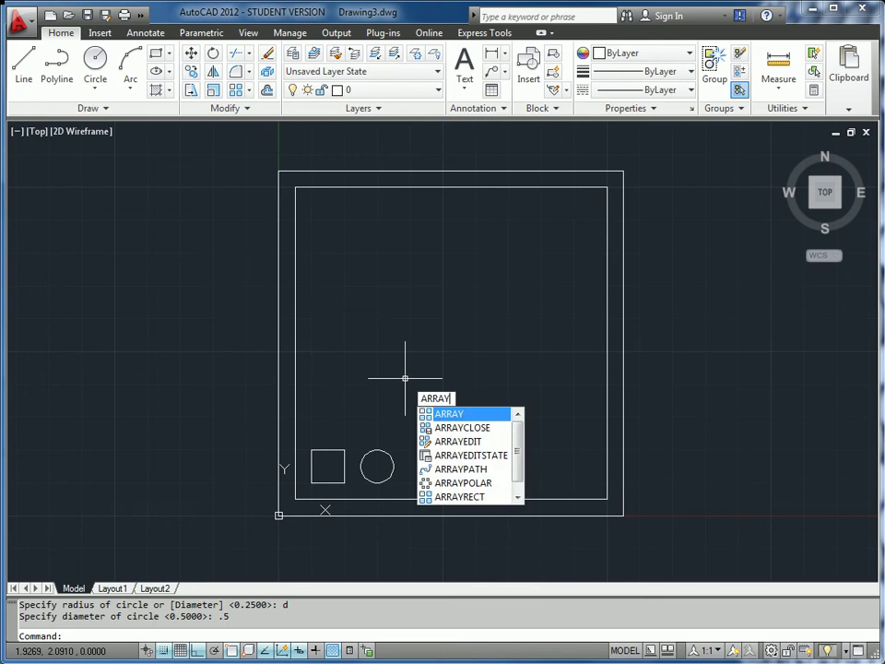
pyautogui.press('Return')
pyautogui.press('Escape')
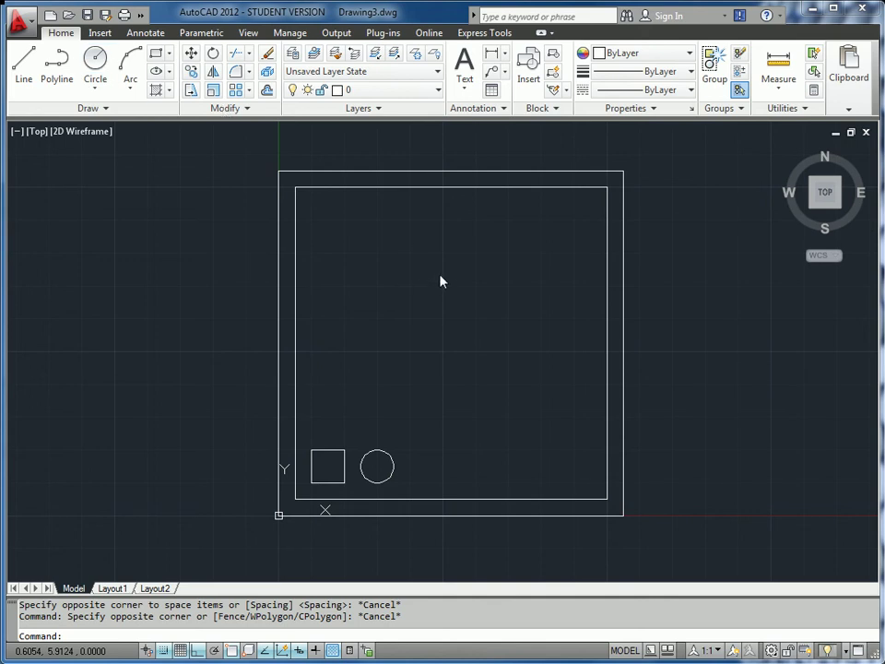
pyautogui.write('ar')
pyautogui.press('Return')
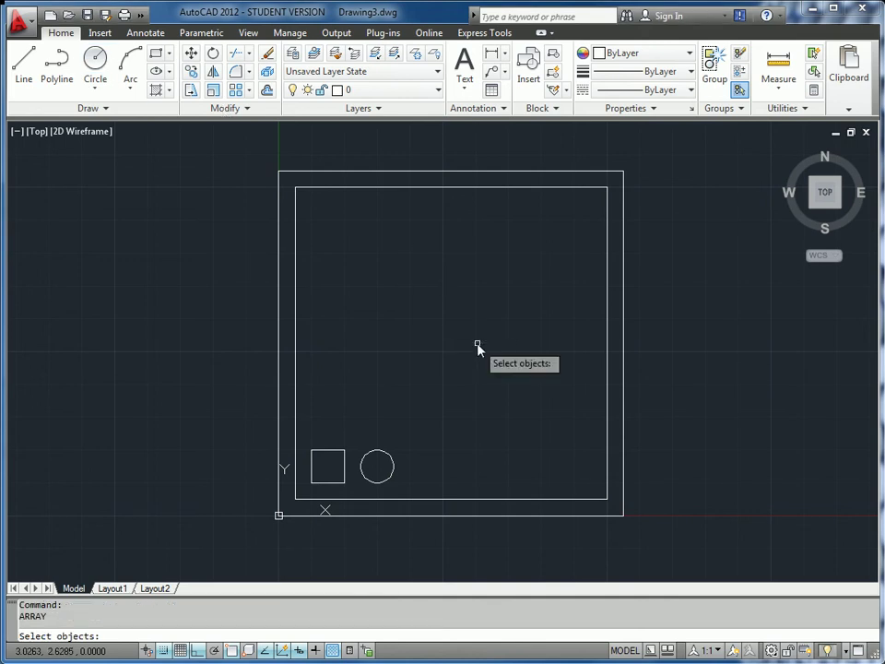
pyautogui.click(377, 450)
pyautogui.click(334, 452)
pyautogui.click(331, 451)
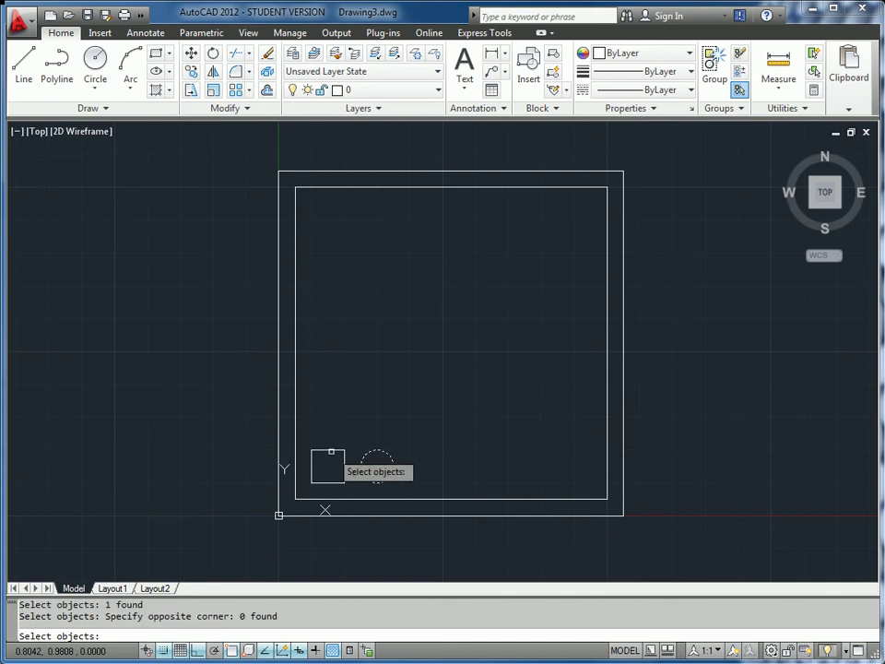
pyautogui.click(329, 451)
pyautogui.press('Return')
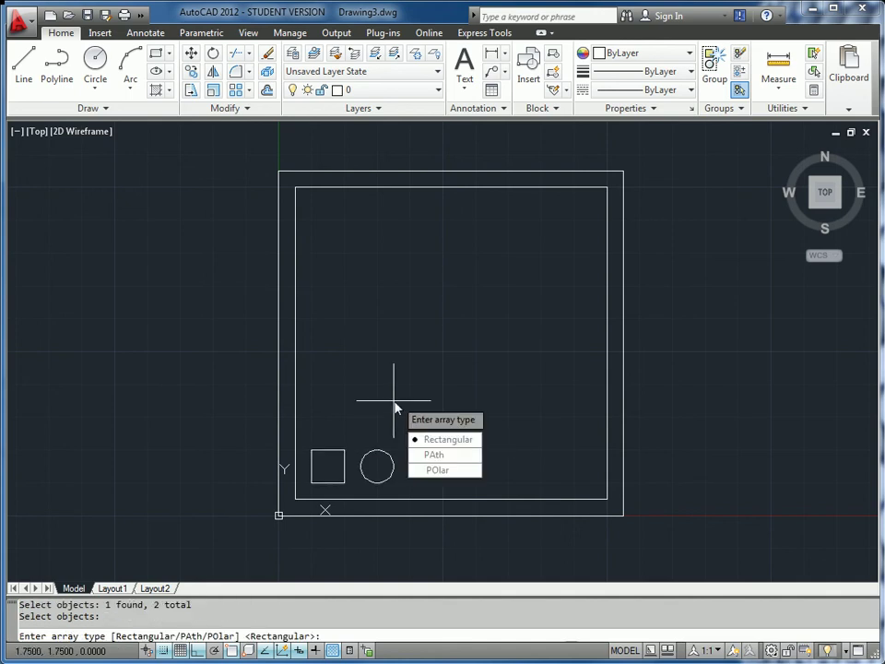
pyautogui.click(431, 440)
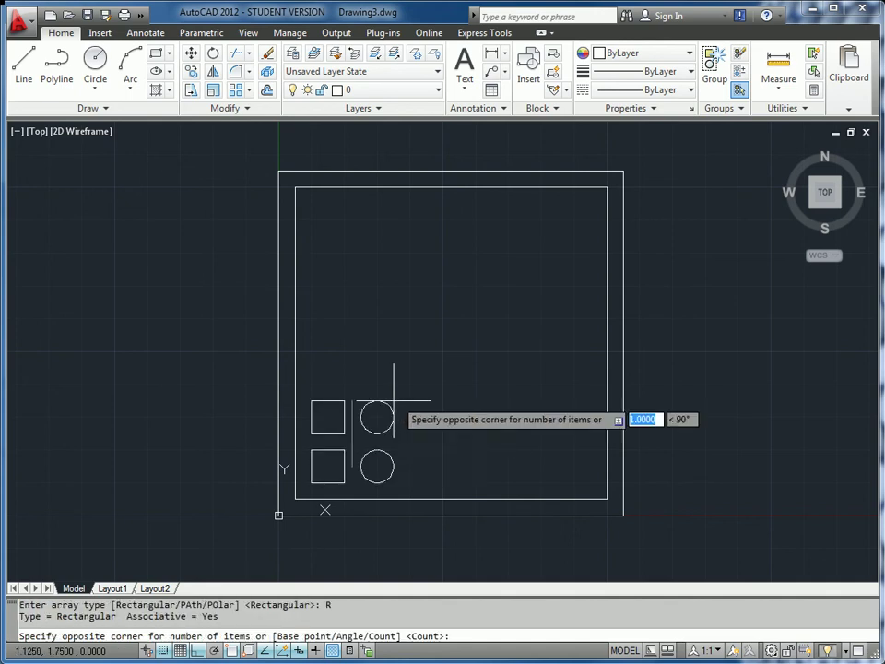
pyautogui.click(359, 220)
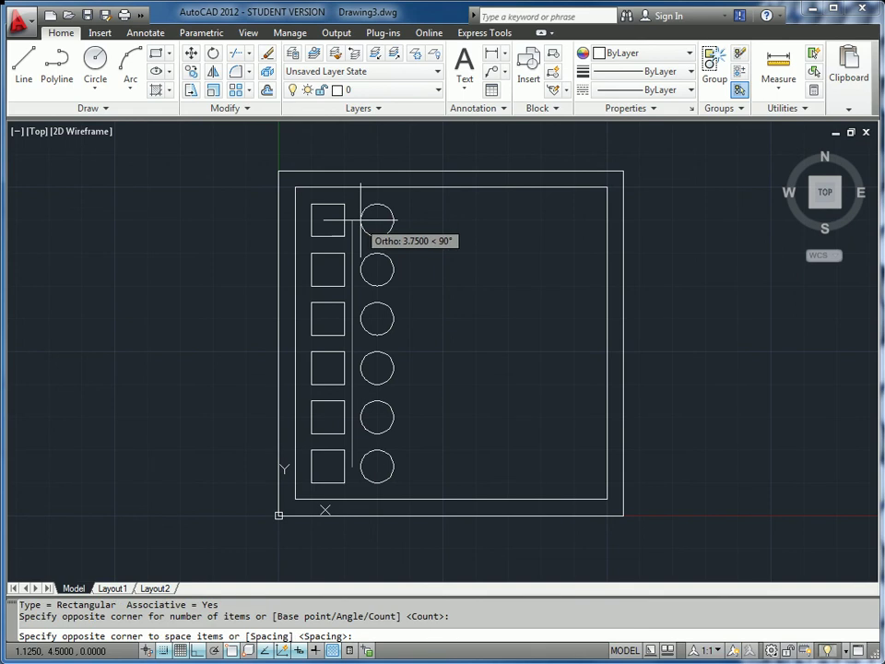
# Finish the array with 0.75 row spacing and 3 columns spaced 1.5 apart
pyautogui.press('Return')
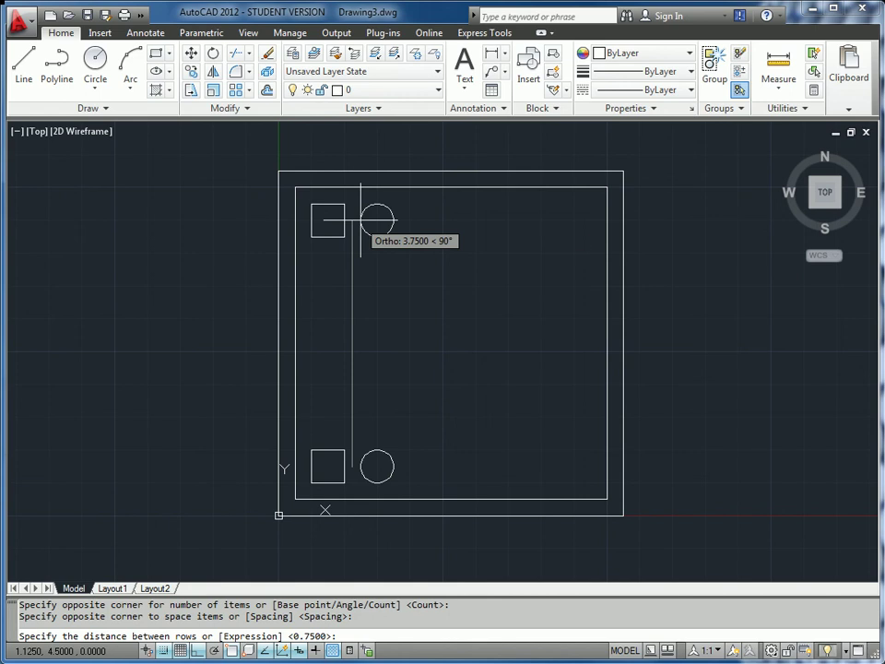
pyautogui.write('.75')
pyautogui.press('Return')
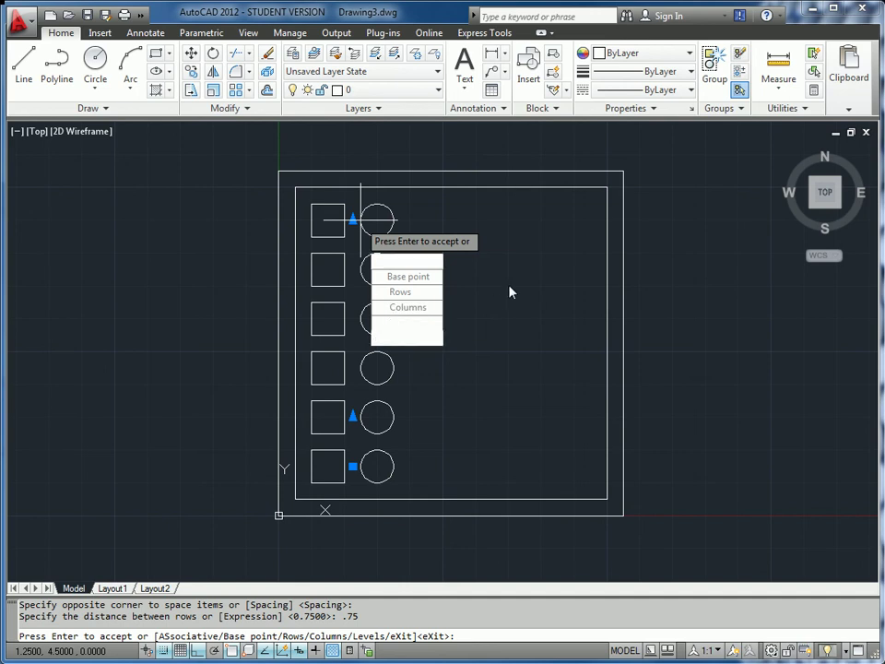
pyautogui.write('C')
pyautogui.press('Return')
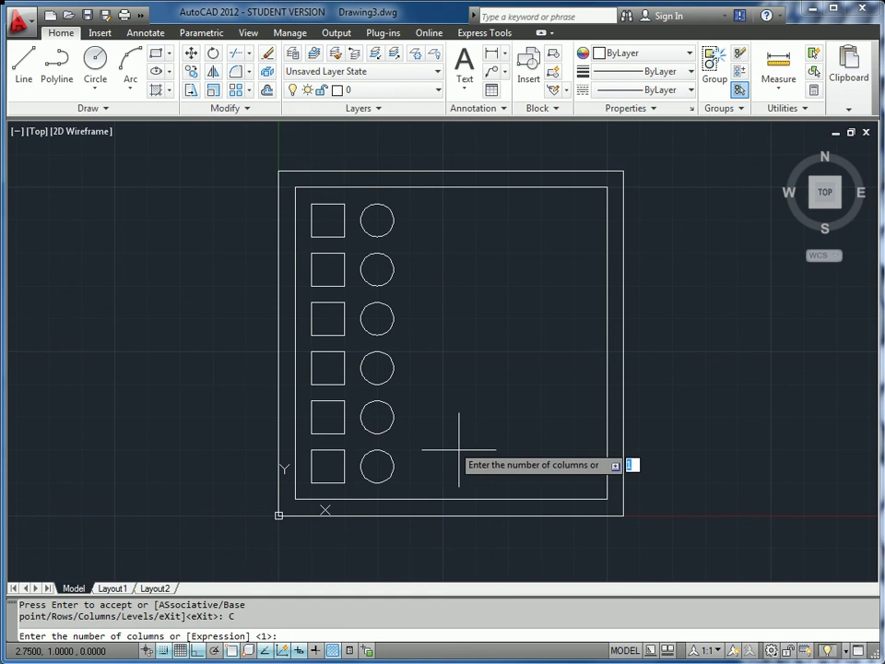
pyautogui.write('3')
pyautogui.press('Return')
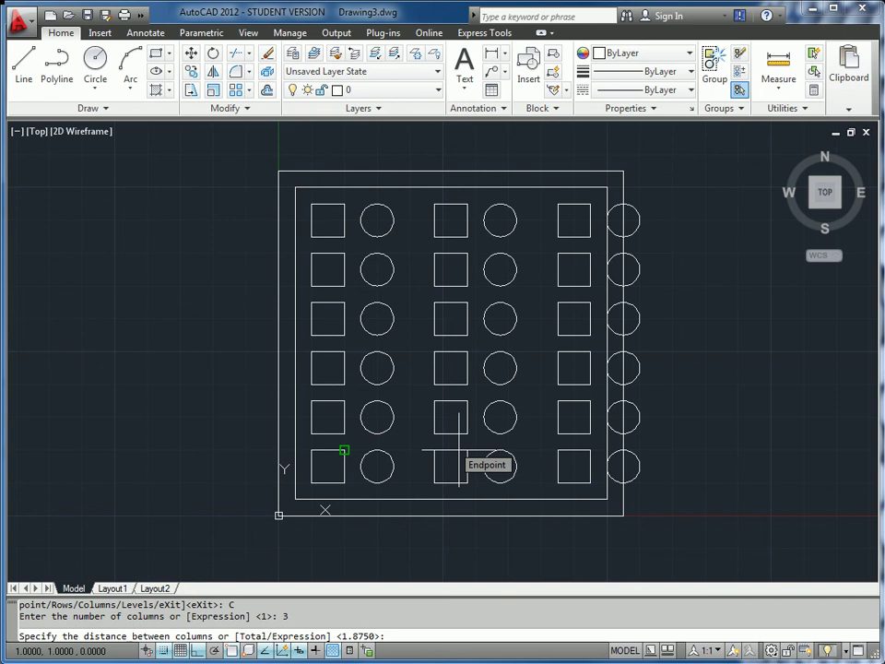
pyautogui.write('1.5')
pyautogui.press('Return')
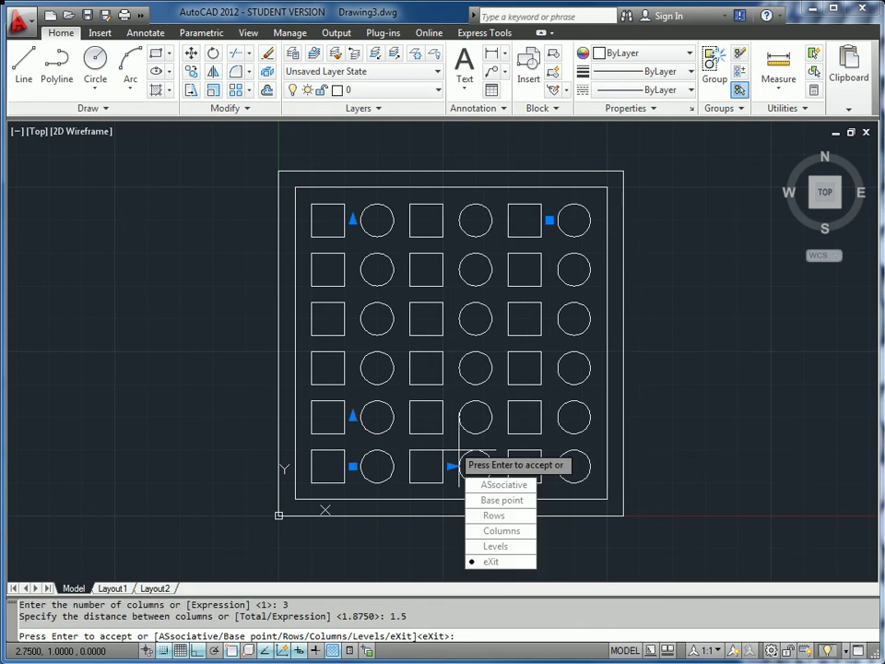
pyautogui.click(509, 562)
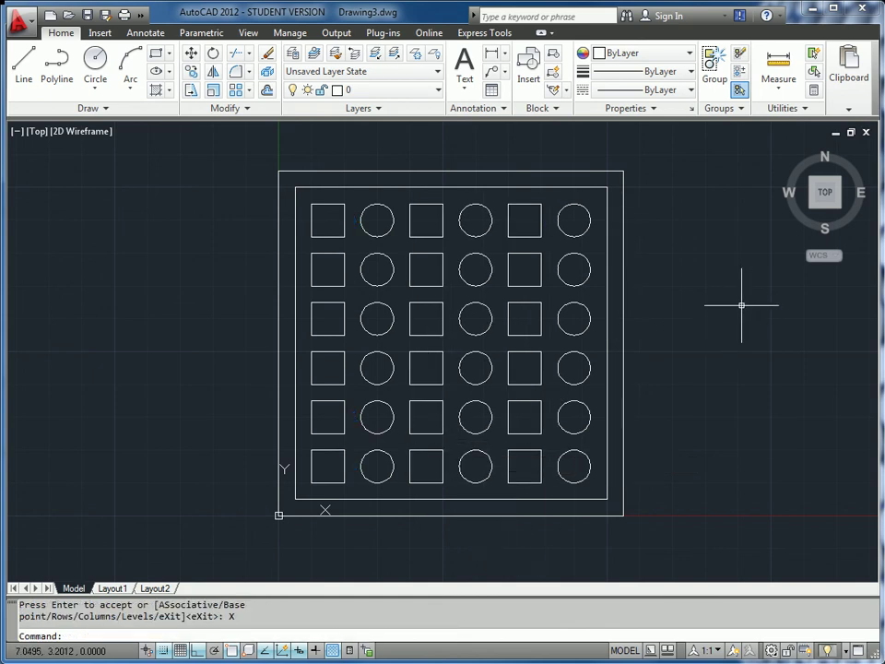